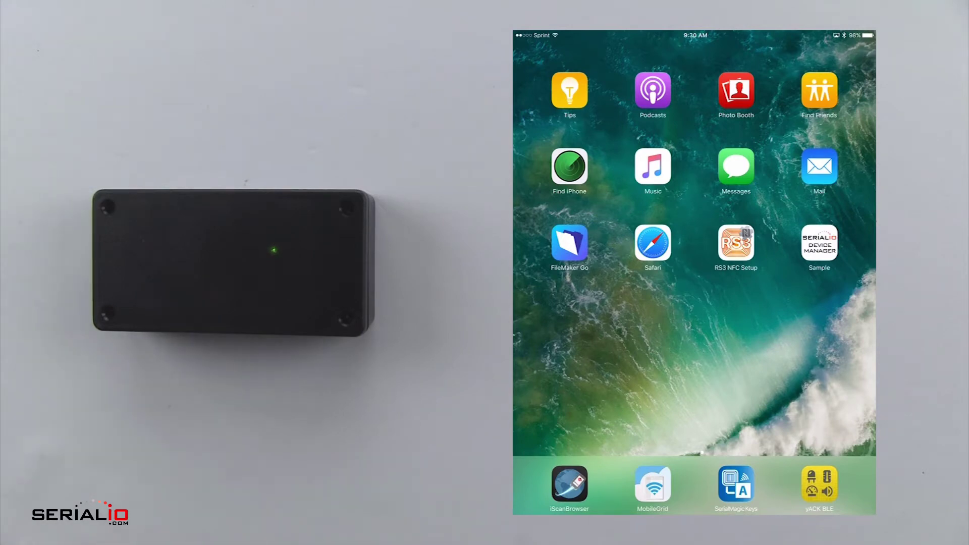
Launch SerialMagic Keys from the dock and bring up its keyboard Test screen
{"action": "left_click", "coordinate": [735, 484]}
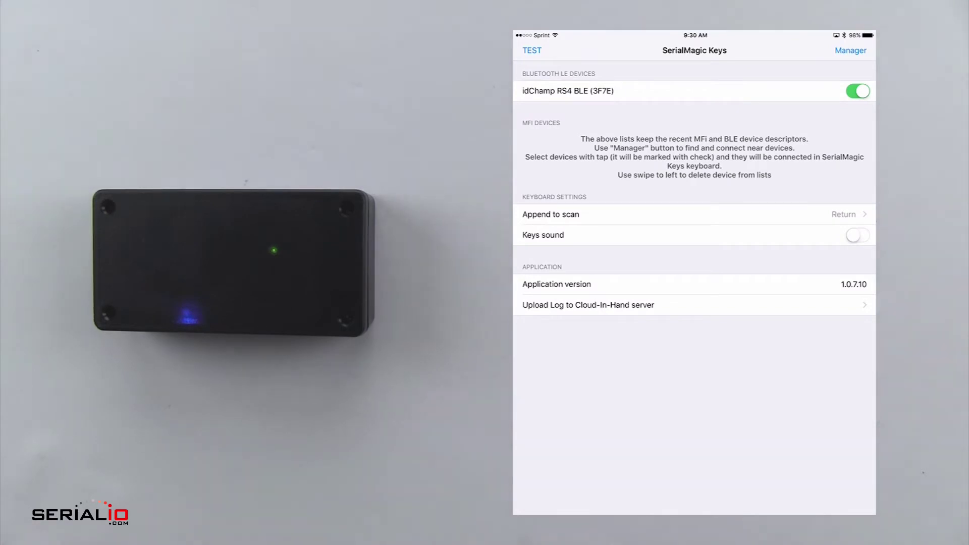
{"action": "left_click", "coordinate": [531, 50]}
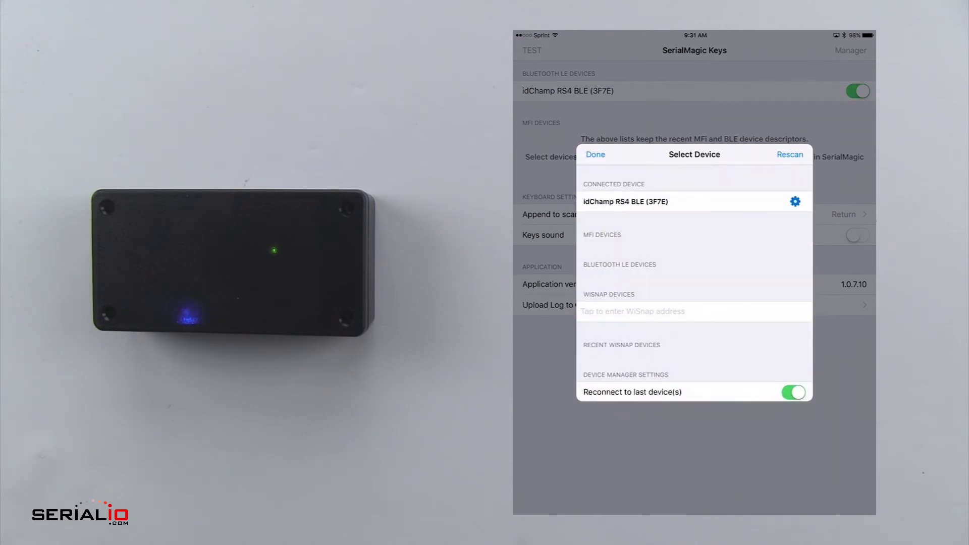
Dismiss the device list showing the connected idChamp RS4 and reopen an empty Test screen
{"action": "left_click", "coordinate": [594, 154]}
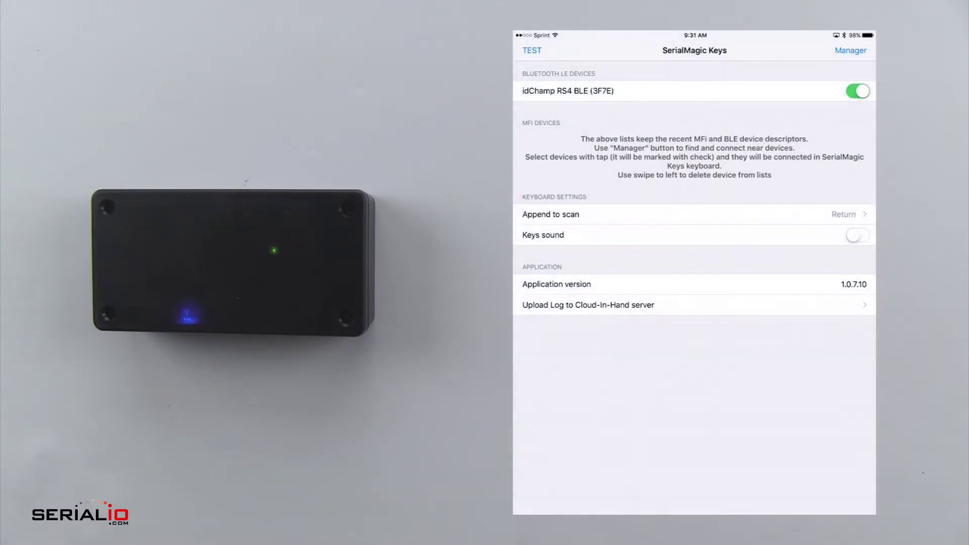
{"action": "left_click", "coordinate": [533, 50]}
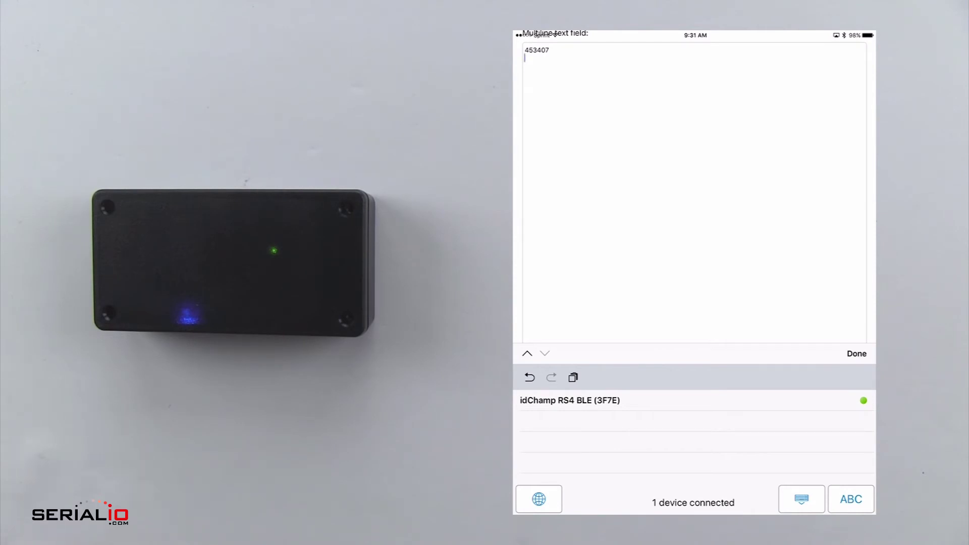
Leave SerialMagic Keys and return to the iPad home screen after the 453407 scan
{"action": "key", "text": "super+h"}
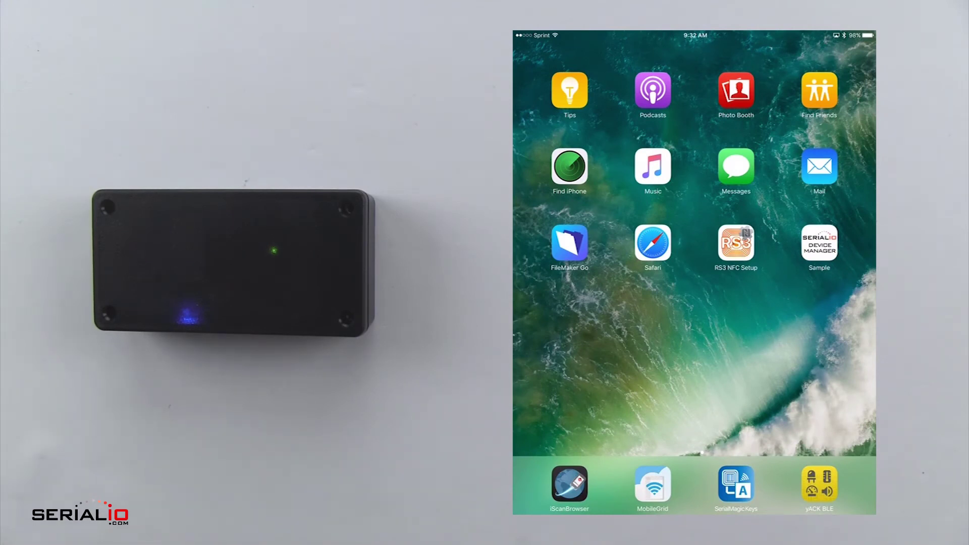
Launch FileMaker Go to reach the Event Report form for the Description field
{"action": "left_click", "coordinate": [569, 242]}
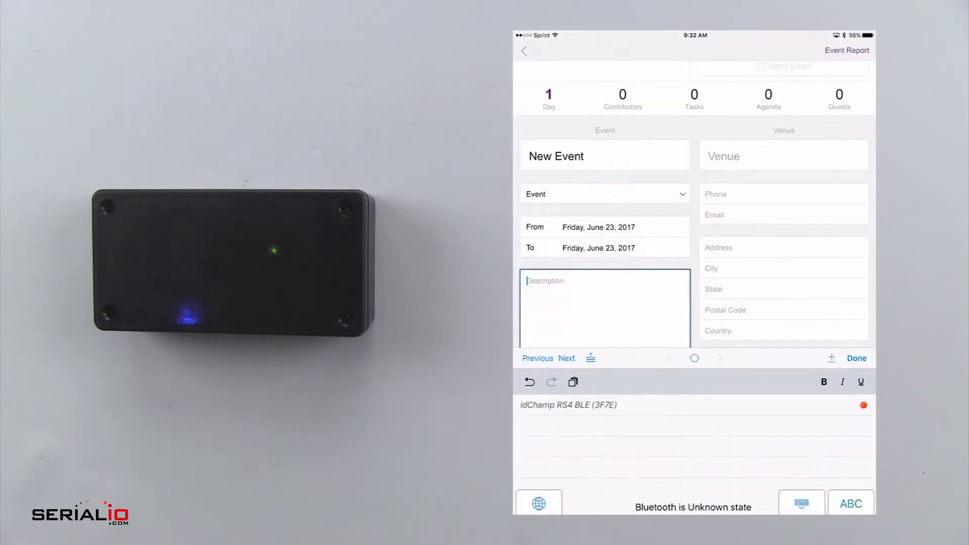